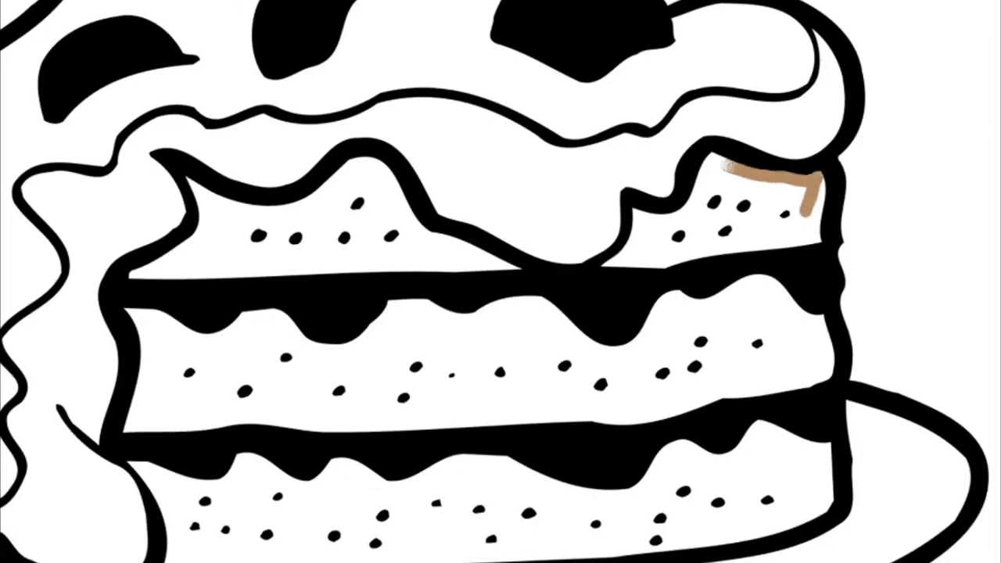
Step: Trace brown outlines around the top sponge layer's right and left pieces
left_click_drag(686, 256, 819, 186)
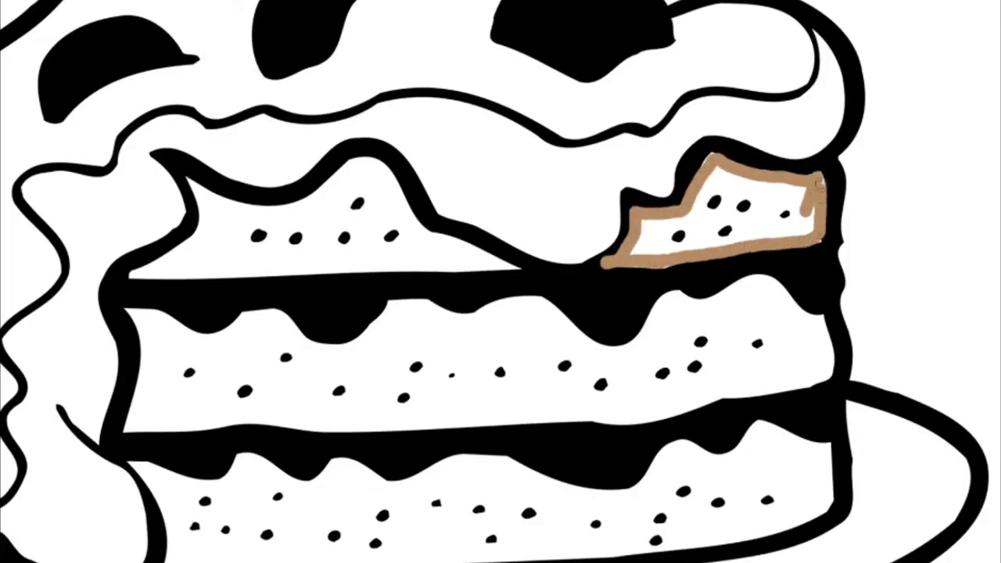
left_click_drag(753, 241, 686, 215)
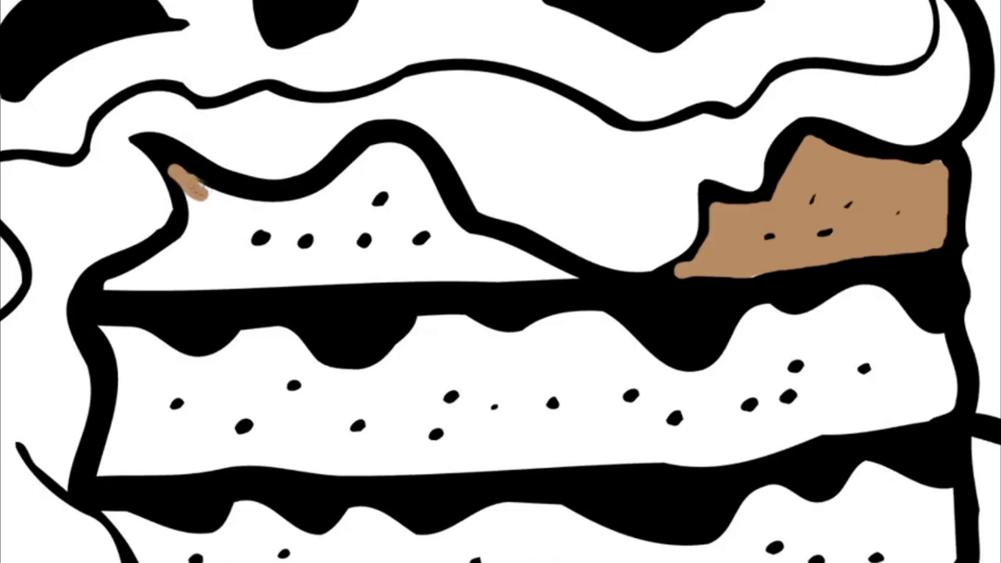
left_click_drag(172, 171, 349, 177)
mouse_move(426, 184)
left_mouse_down()
mouse_move(481, 235)
mouse_move(575, 274)
left_mouse_up()
mouse_move(505, 274)
left_mouse_down()
mouse_move(145, 283)
mouse_move(196, 215)
left_mouse_up()
left_click_drag(504, 266, 200, 272)
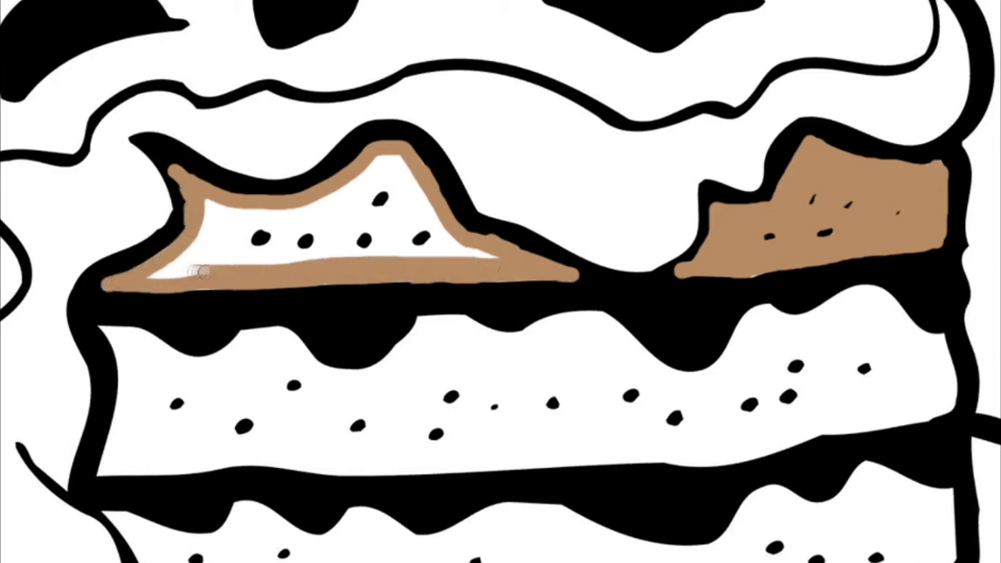
Step: Fill the upper-left piece brown and outline the middle sponge layer in brown
left_click_drag(205, 209, 398, 160)
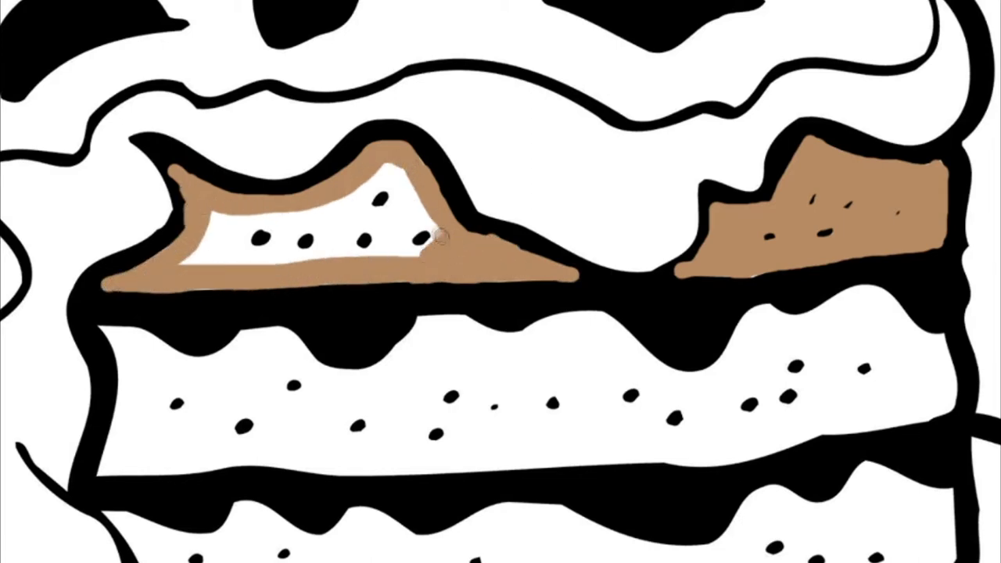
mouse_move(405, 210)
left_mouse_down()
mouse_move(297, 205)
mouse_move(203, 262)
mouse_move(387, 231)
mouse_move(410, 205)
left_mouse_up()
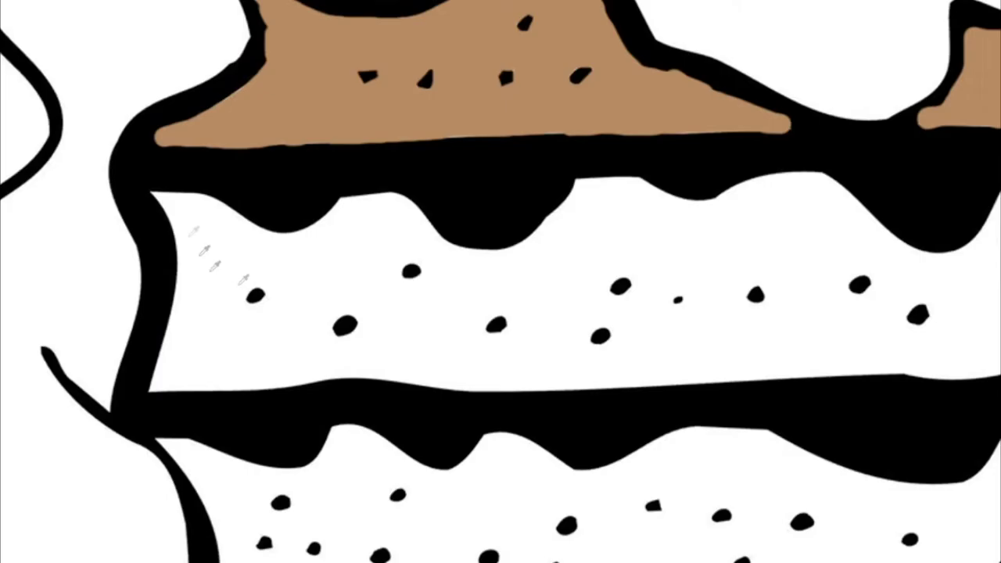
mouse_move(152, 192)
left_mouse_down()
mouse_move(245, 226)
mouse_move(391, 197)
mouse_move(427, 232)
mouse_move(829, 188)
mouse_move(880, 212)
left_mouse_up()
mouse_move(396, 217)
left_mouse_down()
mouse_move(509, 235)
mouse_move(594, 168)
mouse_move(782, 195)
mouse_move(770, 317)
mouse_move(509, 358)
mouse_move(264, 368)
left_mouse_up()
mouse_move(715, 368)
left_mouse_down()
mouse_move(129, 383)
mouse_move(160, 219)
left_mouse_up()
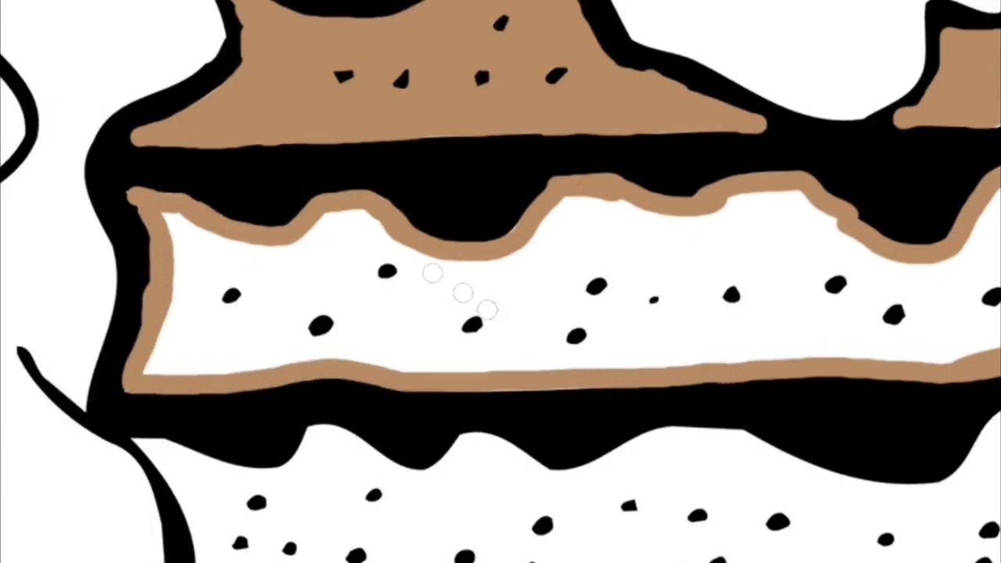
Step: Outline the middle layer in brown, divide it into sections, and fill the left section
scroll(362, 267, "down", 3)
mouse_move(880, 225)
left_mouse_down()
mouse_move(786, 313)
mouse_move(458, 340)
left_mouse_up()
mouse_move(531, 337)
left_mouse_down()
mouse_move(474, 227)
mouse_move(338, 344)
mouse_move(318, 314)
mouse_move(258, 281)
left_mouse_up()
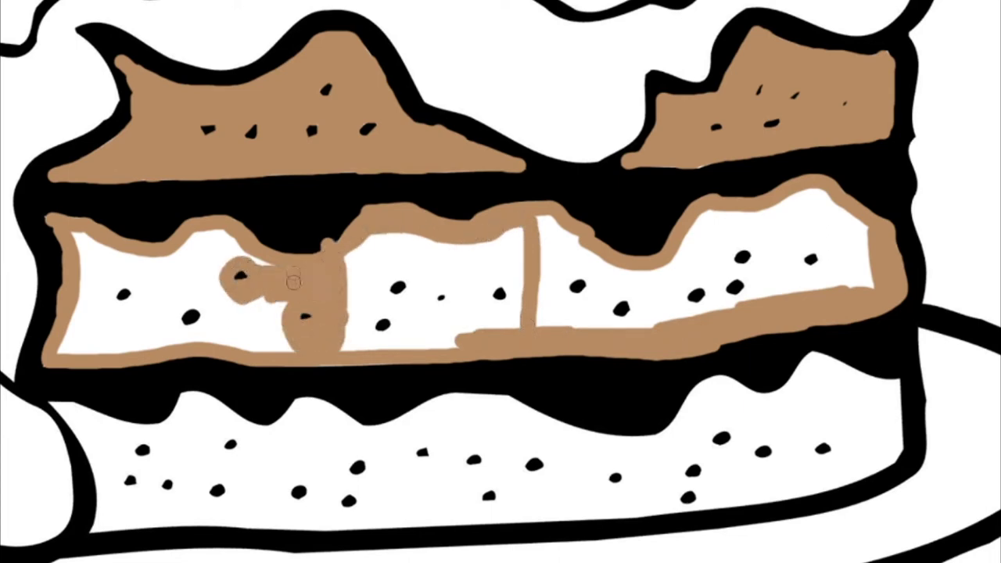
mouse_move(166, 256)
left_mouse_down()
mouse_move(156, 270)
mouse_move(216, 328)
mouse_move(266, 321)
mouse_move(185, 333)
left_mouse_up()
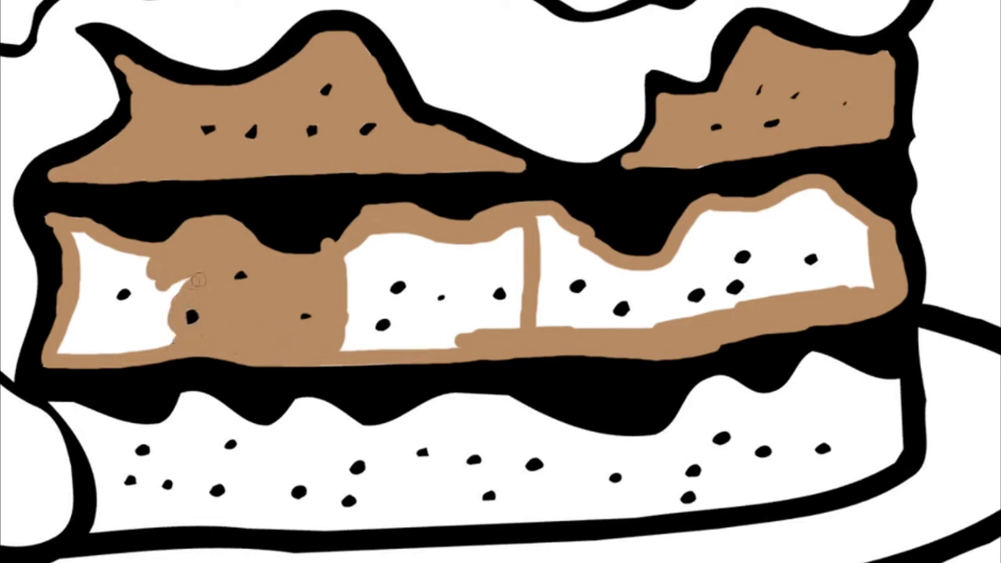
left_click_drag(198, 280, 133, 313)
scroll(117, 313, "up", 2)
mouse_move(146, 269)
left_mouse_down()
mouse_move(177, 221)
mouse_move(62, 359)
mouse_move(110, 312)
mouse_move(188, 317)
left_mouse_up()
Step: Fill the middle layer's remaining white sections brown and outline the bottom layer's right edge
mouse_move(442, 360)
left_mouse_down()
mouse_move(657, 329)
mouse_move(610, 286)
mouse_move(547, 329)
mouse_move(536, 194)
mouse_move(699, 324)
mouse_move(704, 268)
mouse_move(599, 280)
mouse_move(562, 272)
left_mouse_up()
mouse_move(513, 344)
left_mouse_down()
mouse_move(492, 215)
mouse_move(688, 224)
mouse_move(702, 247)
mouse_move(759, 171)
mouse_move(778, 321)
mouse_move(829, 266)
mouse_move(821, 243)
mouse_move(782, 281)
mouse_move(743, 219)
mouse_move(497, 350)
left_mouse_up()
scroll(820, 244, "down", 3)
scroll(820, 243, "up", 2)
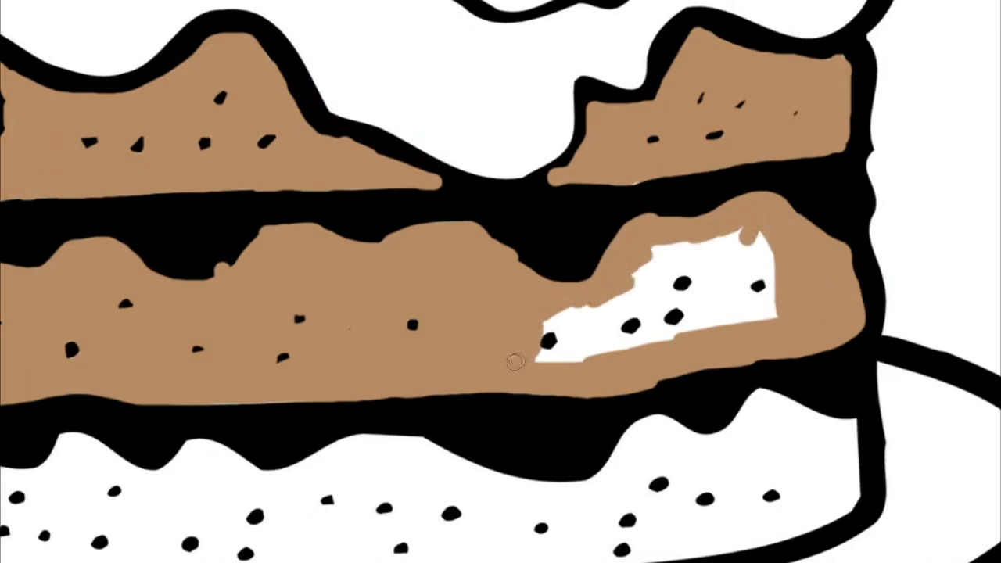
mouse_move(546, 328)
left_mouse_down()
mouse_move(669, 278)
mouse_move(699, 326)
mouse_move(604, 342)
left_mouse_up()
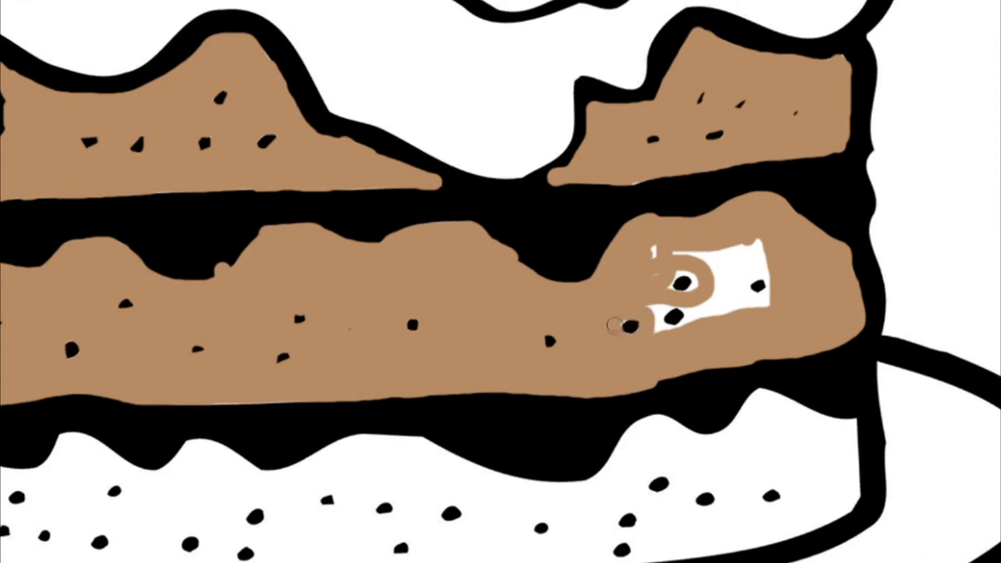
mouse_move(683, 271)
left_mouse_down()
mouse_move(700, 309)
mouse_move(707, 260)
left_mouse_up()
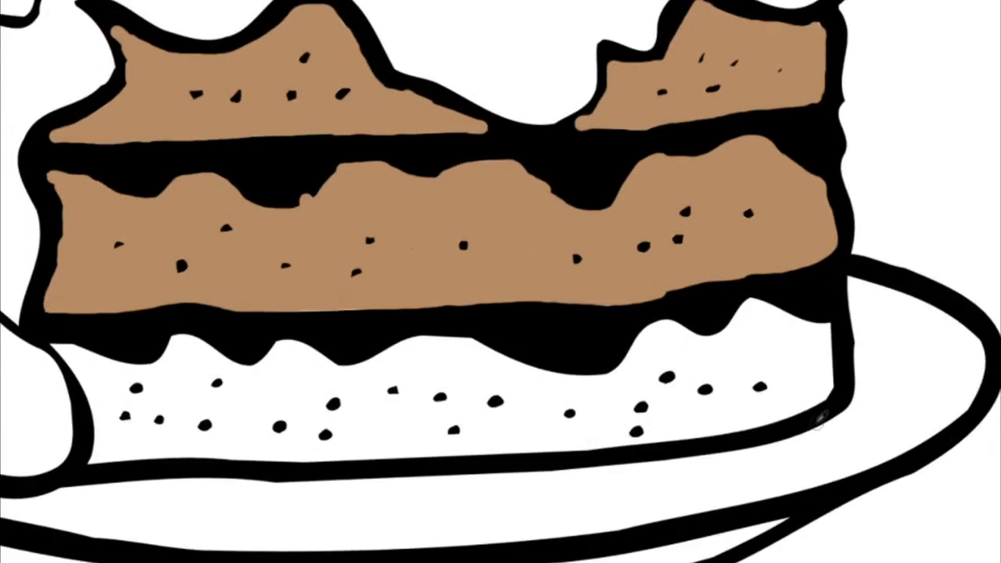
scroll(501, 281, "down", 2)
mouse_move(829, 340)
left_mouse_down()
mouse_move(833, 427)
mouse_move(602, 473)
mouse_move(617, 428)
left_mouse_up()
Step: Outline and fill the bottom layer's right section brown, tracing along its top edge
mouse_move(607, 479)
left_mouse_down()
mouse_move(650, 335)
mouse_move(735, 317)
mouse_move(828, 352)
mouse_move(791, 404)
mouse_move(681, 427)
mouse_move(620, 361)
left_mouse_up()
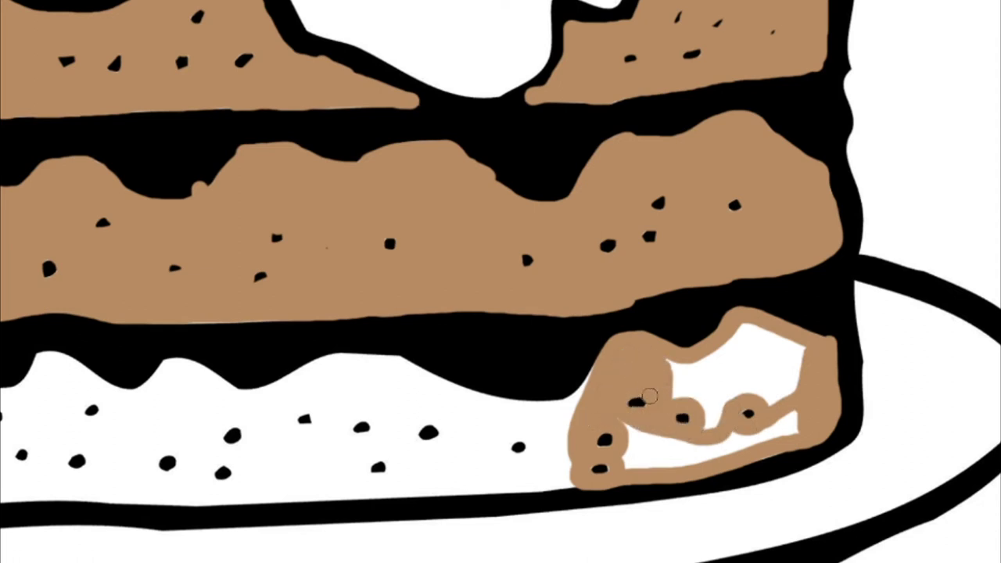
left_click_drag(649, 461, 696, 448)
left_click_drag(776, 433, 783, 352)
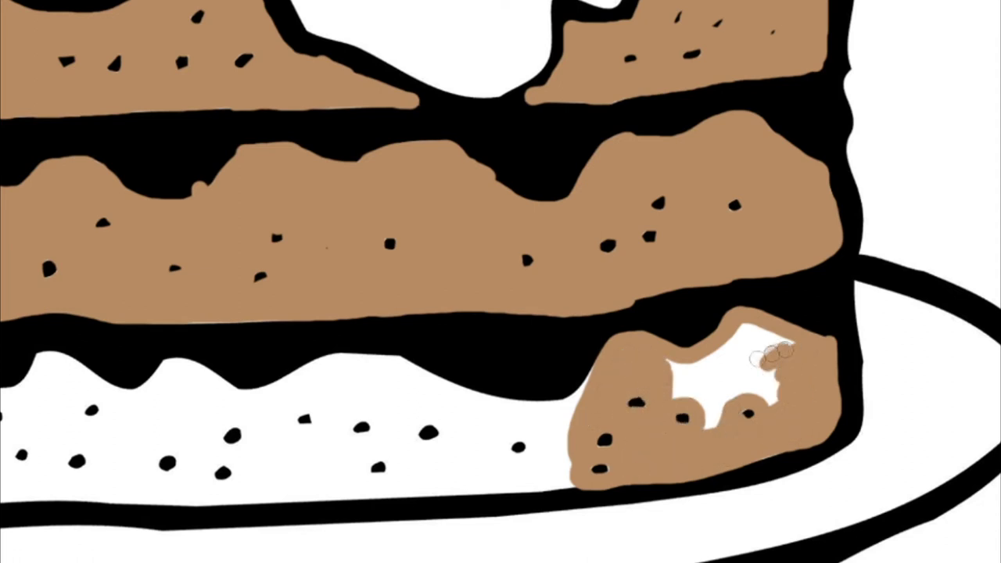
mouse_move(733, 324)
left_mouse_down()
mouse_move(696, 368)
mouse_move(745, 339)
left_mouse_up()
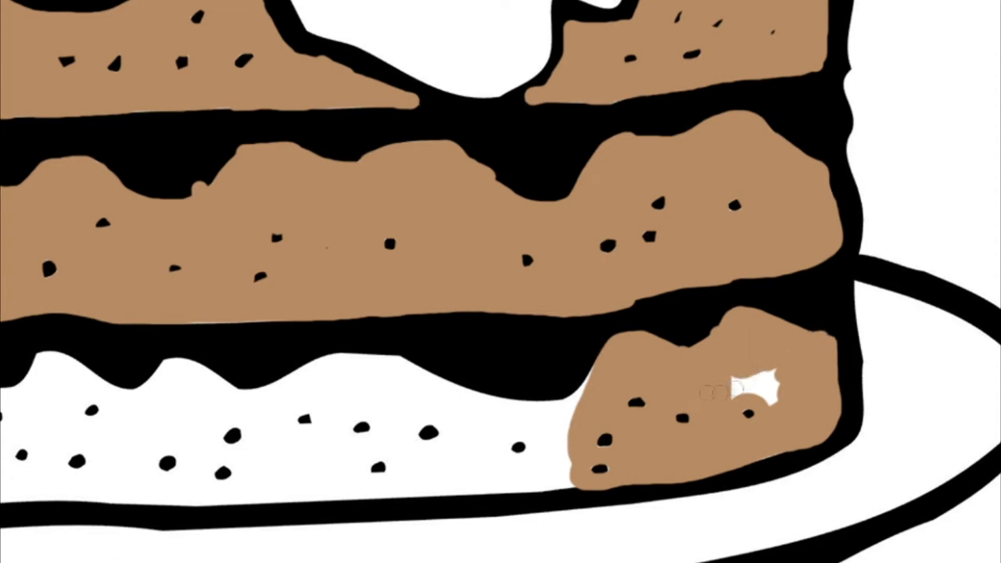
mouse_move(607, 368)
left_mouse_down()
mouse_move(548, 413)
mouse_move(422, 382)
mouse_move(377, 356)
left_mouse_up()
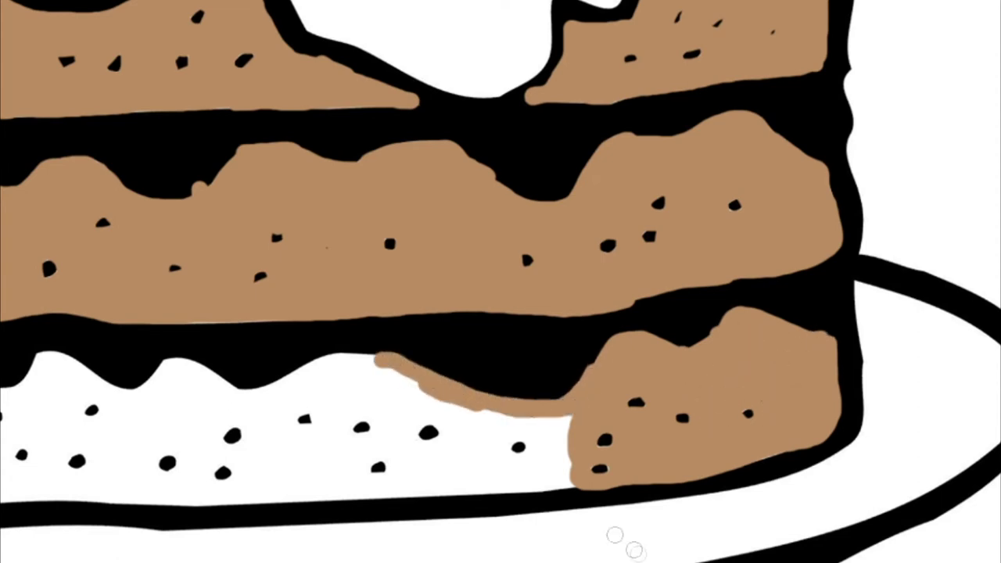
scroll(615, 537, "left", 5)
mouse_move(699, 366)
left_mouse_down()
mouse_move(586, 391)
mouse_move(500, 372)
mouse_move(213, 369)
left_mouse_up()
Step: Fill the bottom layer's left part and last white patches brown; add a pink stroke near the cherry
mouse_move(245, 421)
left_mouse_down()
mouse_move(335, 492)
mouse_move(682, 485)
mouse_move(869, 422)
mouse_move(823, 453)
mouse_move(701, 457)
mouse_move(727, 426)
mouse_move(751, 462)
mouse_move(772, 467)
left_mouse_up()
mouse_move(364, 368)
left_mouse_down()
mouse_move(362, 493)
mouse_move(412, 419)
left_mouse_up()
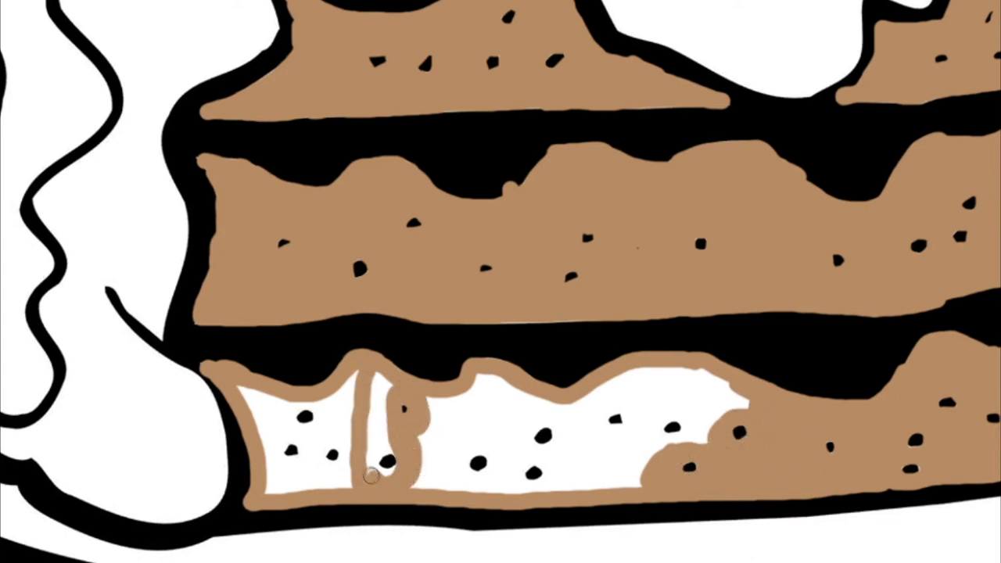
left_click_drag(374, 479, 381, 471)
mouse_move(422, 395)
left_mouse_down()
mouse_move(716, 384)
mouse_move(653, 426)
mouse_move(703, 422)
mouse_move(610, 395)
mouse_move(629, 415)
mouse_move(621, 473)
mouse_move(529, 450)
left_mouse_up()
mouse_move(616, 444)
left_mouse_down()
mouse_move(422, 469)
mouse_move(490, 485)
left_mouse_up()
left_click_drag(427, 473, 507, 418)
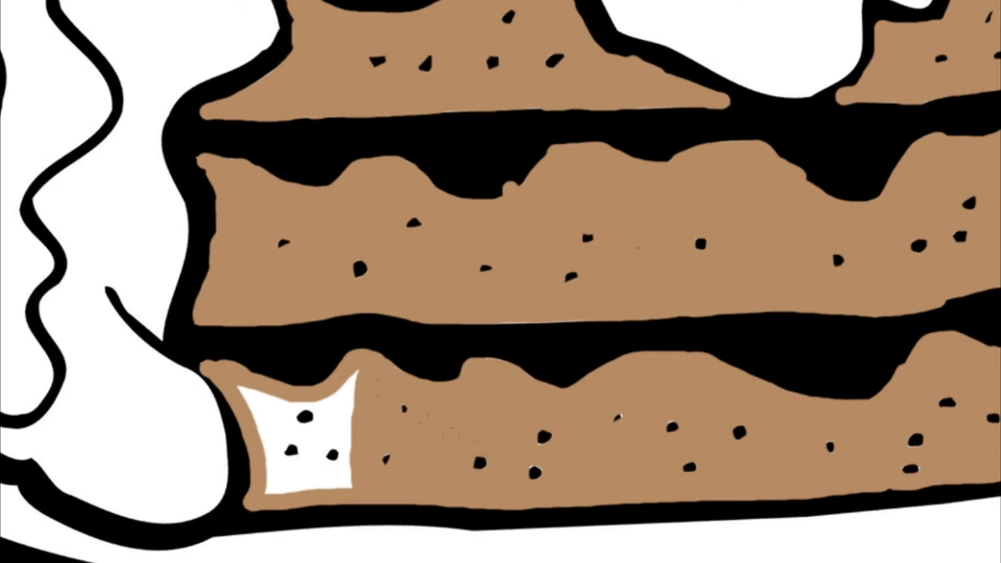
left_click_drag(352, 376, 269, 492)
mouse_move(329, 393)
left_mouse_down()
mouse_move(281, 477)
mouse_move(280, 410)
left_mouse_up()
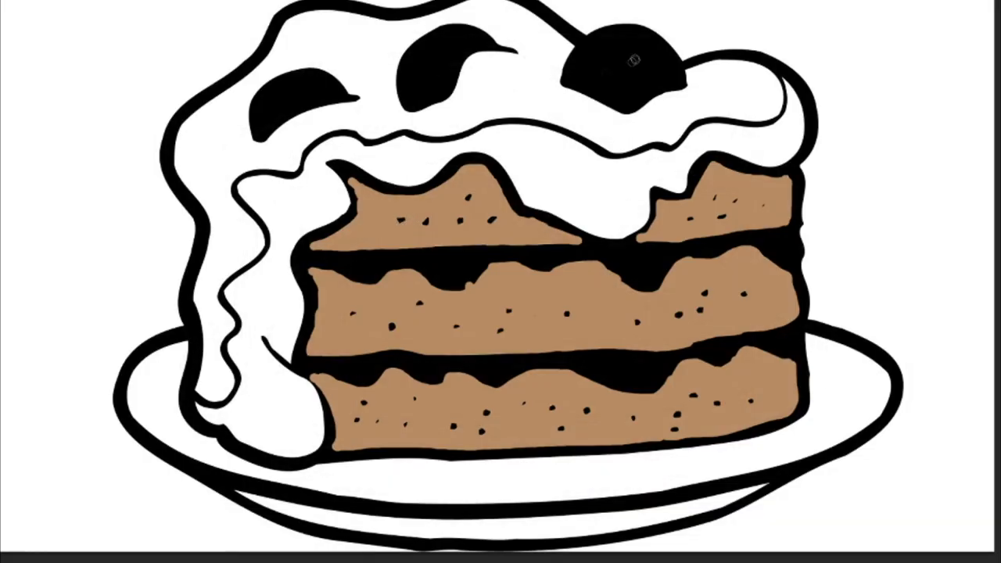
left_click_drag(532, 65, 533, 96)
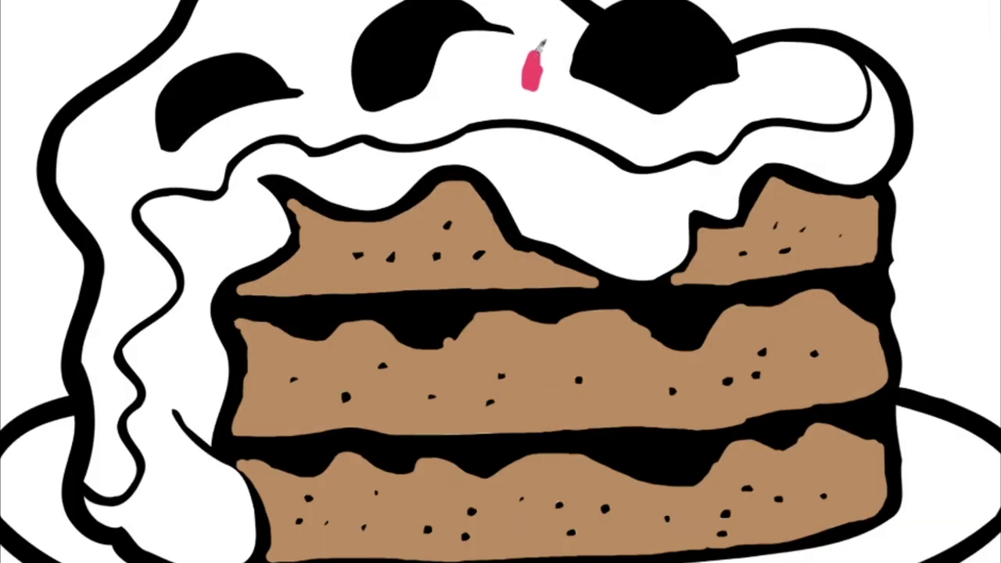
Step: Paint pink icing around the cherry and along the icing's right edge
mouse_move(491, 50)
left_mouse_down()
mouse_move(579, 106)
mouse_move(593, 219)
mouse_move(672, 263)
mouse_move(790, 234)
mouse_move(848, 180)
mouse_move(977, 179)
left_mouse_up()
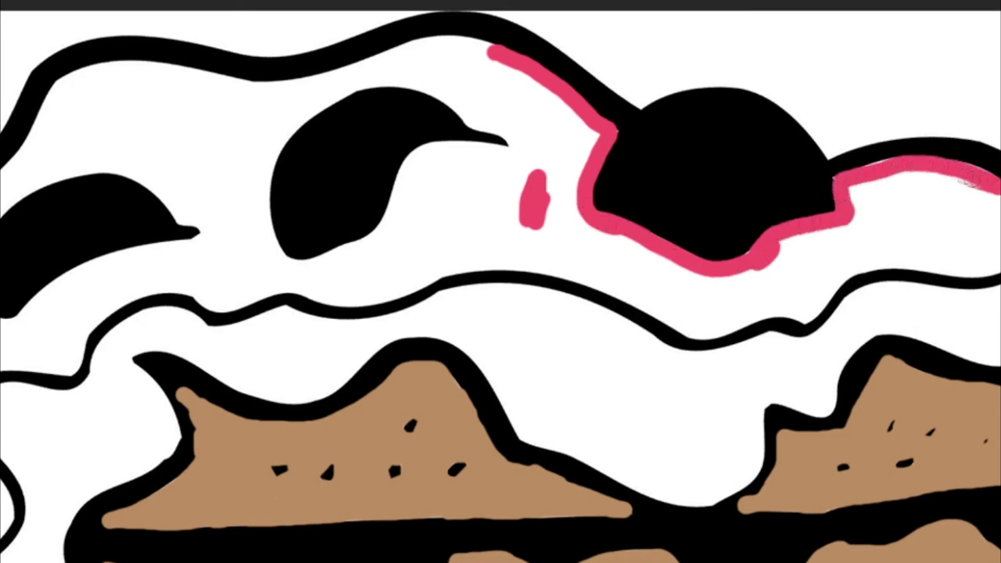
mouse_move(653, 188)
left_mouse_down()
mouse_move(660, 257)
mouse_move(525, 264)
mouse_move(391, 317)
mouse_move(290, 305)
mouse_move(140, 266)
mouse_move(241, 250)
mouse_move(414, 297)
mouse_move(547, 179)
mouse_move(558, 241)
mouse_move(639, 205)
mouse_move(504, 250)
mouse_move(579, 188)
mouse_move(610, 234)
left_mouse_up()
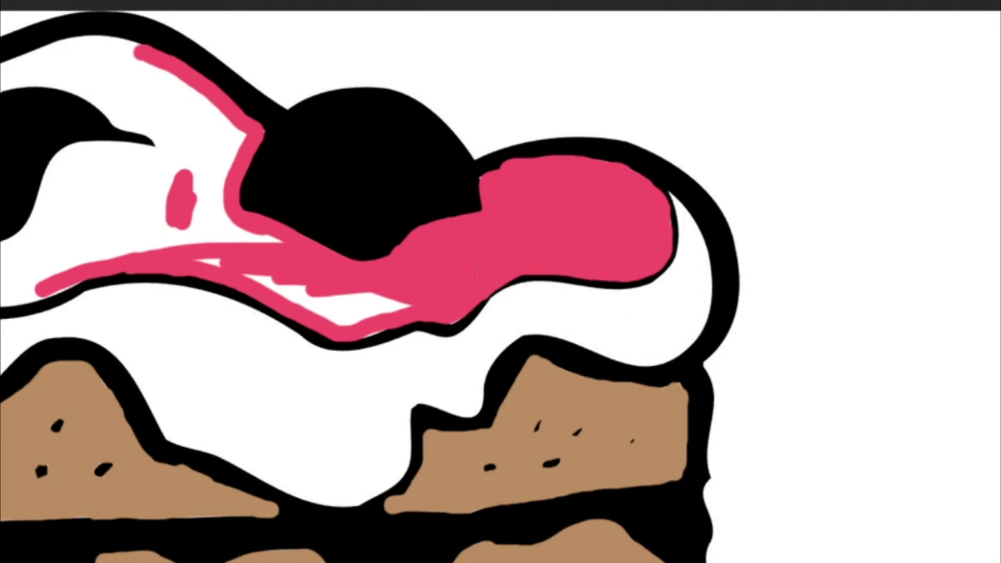
left_click_drag(266, 290, 375, 306)
left_click_drag(249, 275, 783, 275)
mouse_move(505, 299)
left_mouse_down()
mouse_move(367, 296)
mouse_move(253, 362)
mouse_move(501, 267)
left_mouse_up()
mouse_move(258, 317)
left_mouse_down()
mouse_move(121, 384)
mouse_move(196, 462)
left_mouse_up()
Step: Outline and fill the pink icing drip down the cake's left side
mouse_move(250, 255)
left_mouse_down()
mouse_move(288, 301)
mouse_move(200, 364)
left_mouse_up()
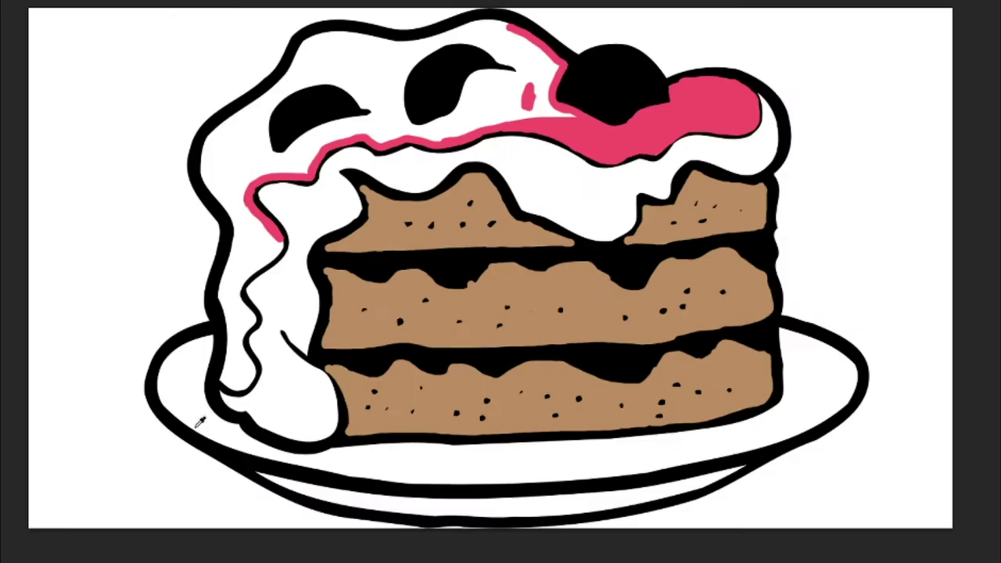
mouse_move(210, 445)
left_mouse_down()
mouse_move(226, 548)
mouse_move(216, 506)
left_mouse_up()
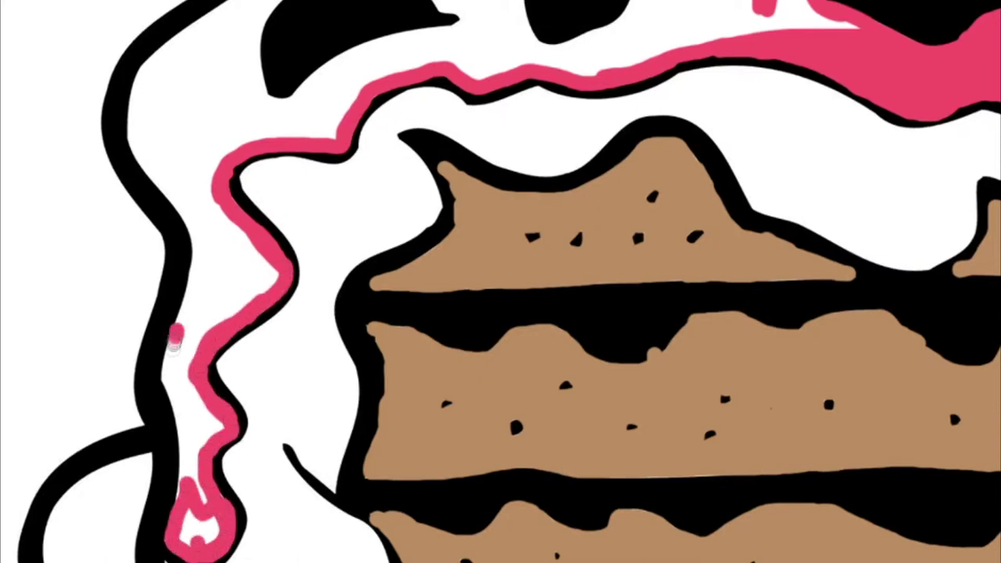
left_click_drag(176, 332, 186, 534)
mouse_move(192, 433)
left_mouse_down()
mouse_move(180, 391)
mouse_move(161, 61)
left_mouse_up()
left_click_drag(270, 275, 205, 251)
mouse_move(196, 147)
left_mouse_down()
mouse_move(223, 313)
mouse_move(254, 266)
left_mouse_up()
Step: Outline the top icing shapes in pink and fill the white patches beside them
scroll(226, 266, "up", 2)
mouse_move(321, 49)
left_mouse_down()
mouse_move(270, 82)
mouse_move(258, 160)
mouse_move(458, 100)
mouse_move(356, 38)
mouse_move(258, 157)
mouse_move(164, 234)
mouse_move(510, 53)
mouse_move(731, 20)
left_mouse_up()
scroll(356, 38, "up", 2)
mouse_move(626, 55)
left_mouse_down()
mouse_move(520, 149)
mouse_move(649, 157)
mouse_move(750, 113)
mouse_move(579, 69)
left_mouse_up()
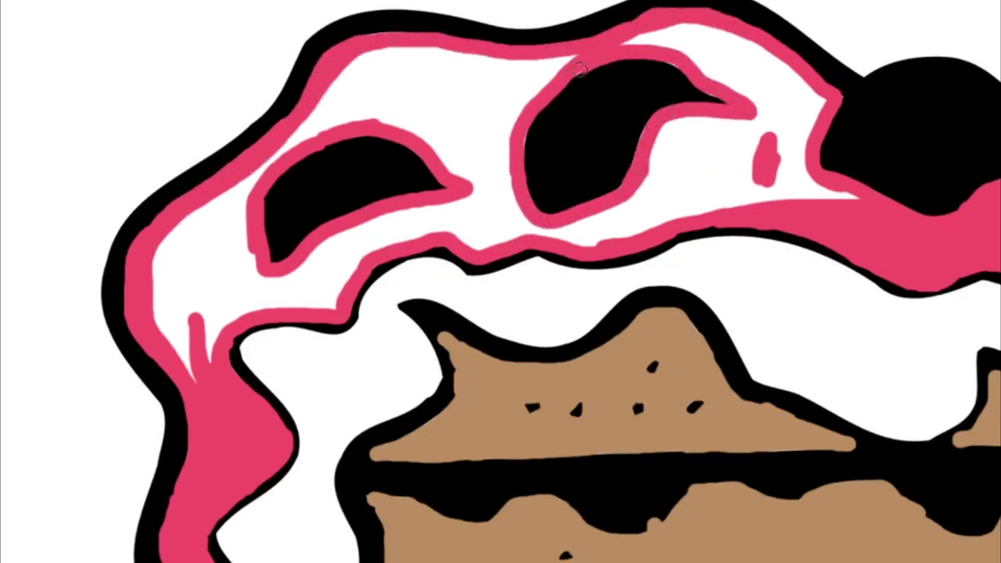
mouse_move(767, 118)
left_mouse_down()
mouse_move(665, 156)
mouse_move(618, 203)
mouse_move(704, 219)
mouse_move(826, 196)
mouse_move(783, 94)
mouse_move(735, 33)
left_mouse_up()
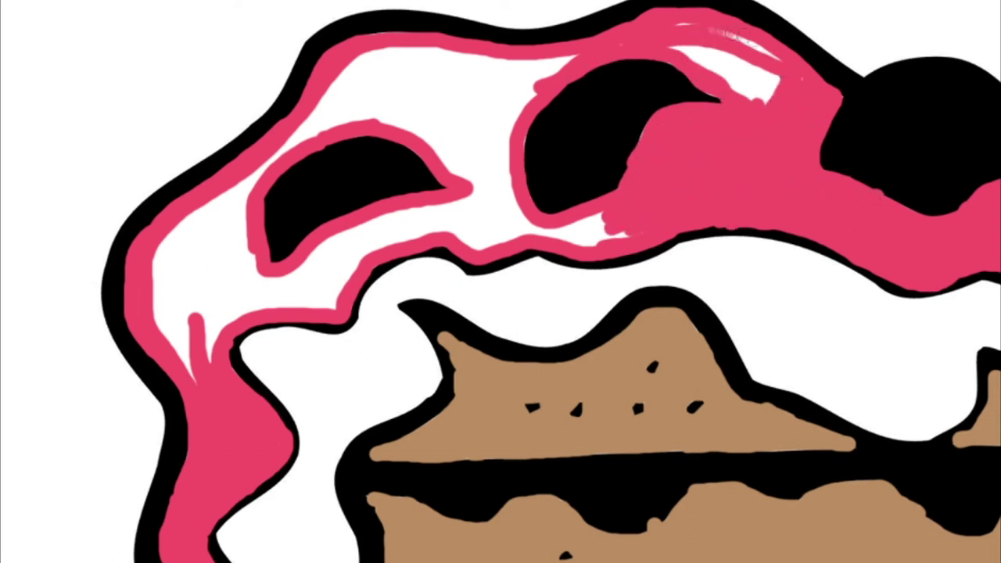
left_click_drag(757, 73, 762, 108)
mouse_move(563, 70)
left_mouse_down()
mouse_move(470, 196)
mouse_move(509, 109)
mouse_move(391, 227)
mouse_move(328, 266)
mouse_move(426, 234)
mouse_move(618, 226)
left_mouse_up()
Step: Cover the remaining upper-left white icing and highlights with pink
scroll(491, 216, "up", 2)
left_click_drag(539, 110, 438, 219)
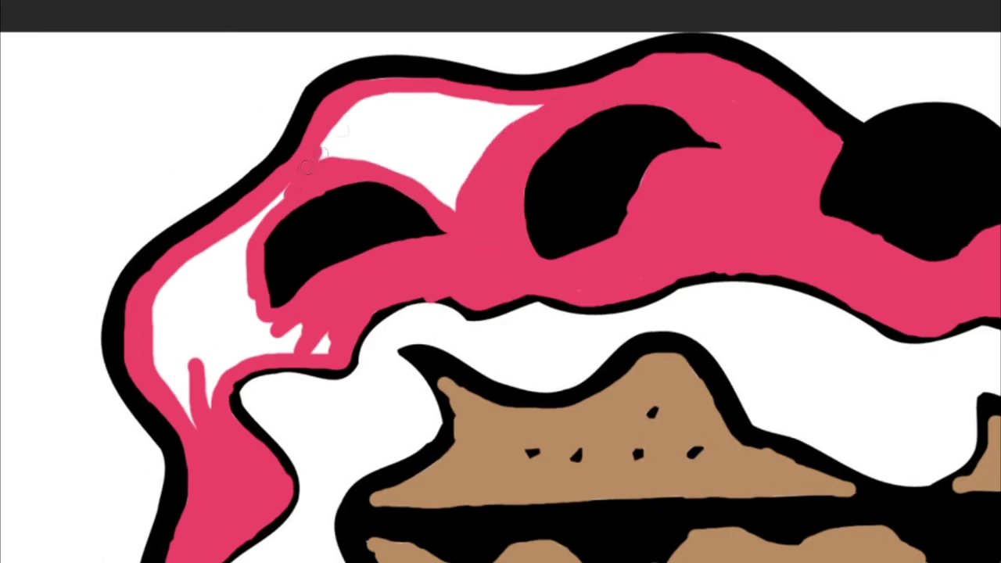
left_click_drag(391, 149, 290, 195)
mouse_move(320, 157)
left_mouse_down()
mouse_move(485, 117)
mouse_move(335, 134)
left_mouse_up()
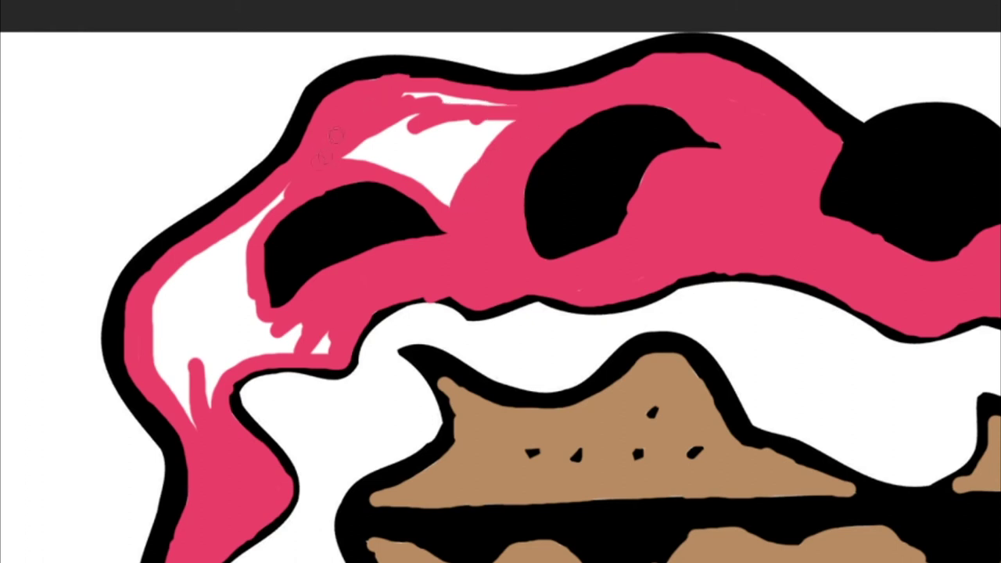
mouse_move(519, 111)
left_mouse_down()
mouse_move(450, 196)
mouse_move(359, 156)
mouse_move(413, 136)
left_mouse_up()
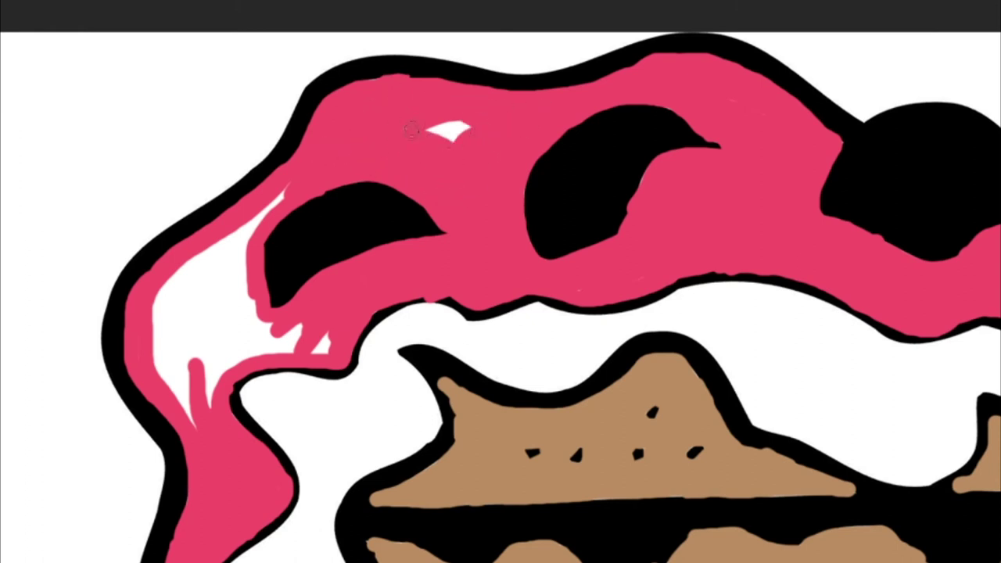
mouse_move(274, 202)
left_mouse_down()
mouse_move(184, 352)
mouse_move(297, 336)
mouse_move(234, 360)
mouse_move(175, 331)
mouse_move(161, 366)
left_mouse_up()
mouse_move(215, 329)
left_mouse_down()
mouse_move(187, 418)
mouse_move(223, 406)
left_mouse_up()
Step: Start the dark red sauce, curving it along the cake's right edge
scroll(223, 391, "down", 1)
scroll(500, 282, "down", 5)
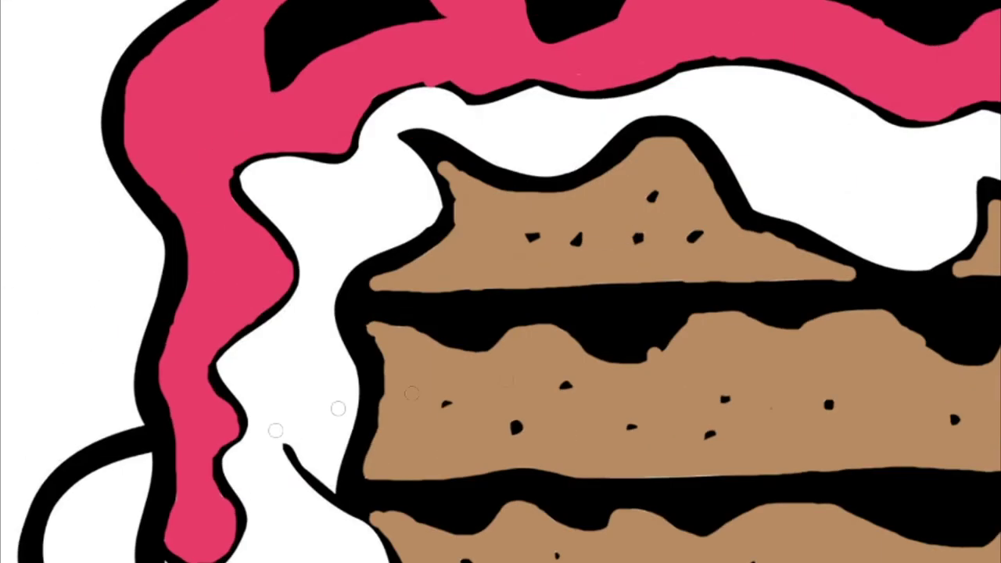
scroll(501, 282, "up", 3)
left_click_drag(709, 156, 749, 145)
scroll(704, 157, "up", 2)
scroll(704, 156, "up", 1)
mouse_move(755, 61)
left_mouse_down()
mouse_move(777, 107)
mouse_move(782, 211)
mouse_move(626, 226)
mouse_move(469, 297)
mouse_move(423, 403)
mouse_move(234, 352)
mouse_move(47, 225)
mouse_move(234, 178)
mouse_move(407, 247)
mouse_move(548, 207)
mouse_move(570, 181)
mouse_move(770, 102)
mouse_move(755, 207)
mouse_move(634, 188)
mouse_move(768, 196)
mouse_move(683, 209)
left_mouse_up()
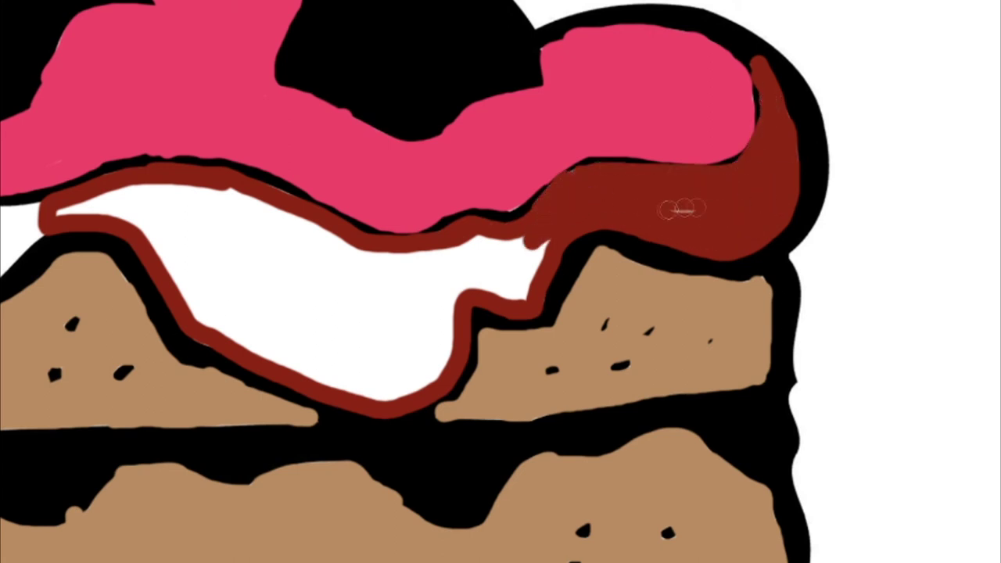
Step: Fill the white gap between icing and sponge with dark red sauce
mouse_move(581, 252)
left_mouse_down()
mouse_move(470, 240)
mouse_move(431, 306)
mouse_move(444, 321)
left_mouse_up()
mouse_move(66, 205)
left_mouse_down()
mouse_move(430, 368)
mouse_move(180, 321)
mouse_move(258, 254)
mouse_move(430, 270)
mouse_move(146, 219)
mouse_move(344, 235)
left_mouse_up()
mouse_move(180, 291)
left_mouse_down()
mouse_move(368, 356)
mouse_move(403, 313)
mouse_move(376, 388)
mouse_move(234, 345)
mouse_move(309, 313)
mouse_move(191, 278)
left_mouse_up()
mouse_move(681, 225)
left_mouse_down()
mouse_move(555, 197)
mouse_move(391, 205)
mouse_move(342, 277)
left_mouse_up()
mouse_move(384, 213)
left_mouse_down()
mouse_move(571, 207)
mouse_move(606, 290)
mouse_move(399, 237)
mouse_move(425, 334)
mouse_move(331, 397)
left_mouse_up()
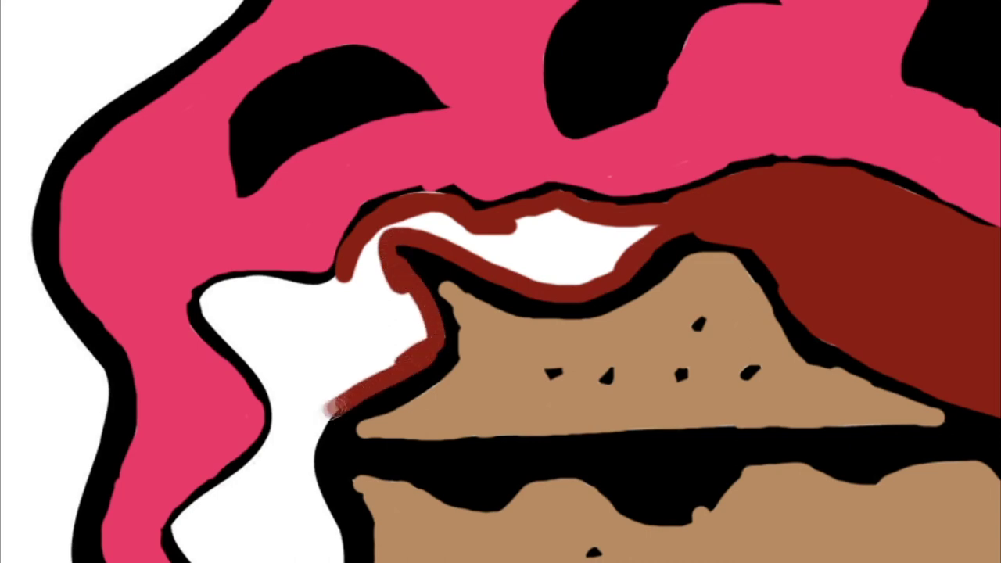
Step: Extend dark red sauce leftward across the remaining white gaps
scroll(501, 282, "down", 2)
left_click_drag(344, 219, 207, 258)
left_click_drag(497, 188, 465, 195)
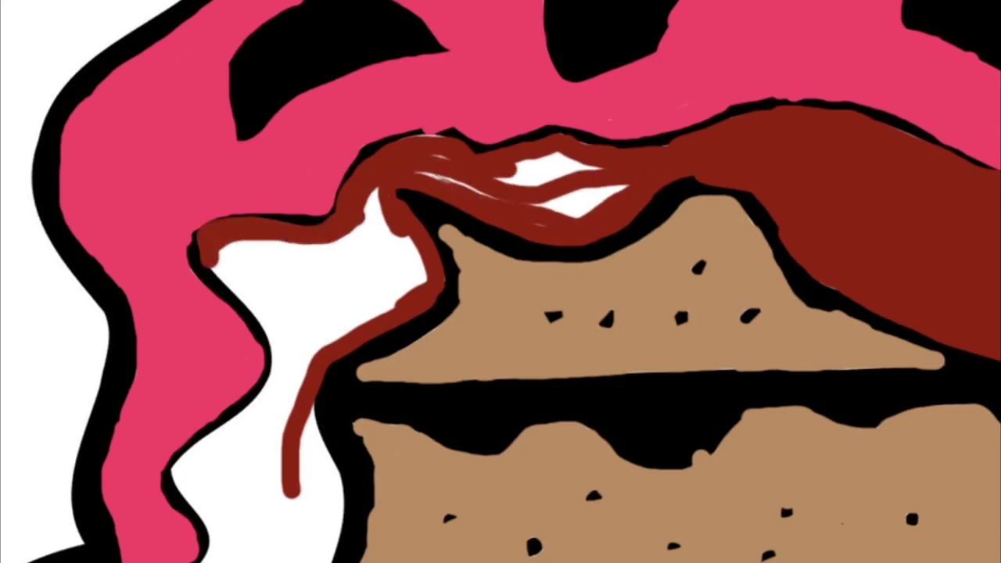
left_click_drag(618, 194, 508, 174)
scroll(392, 221, "down", 5)
Step: Trace the dark red sauce edge down along the left pink drip
mouse_move(207, 145)
left_mouse_down()
mouse_move(239, 207)
mouse_move(252, 310)
left_mouse_up()
left_click_drag(179, 374, 212, 442)
scroll(198, 302, "down", 8)
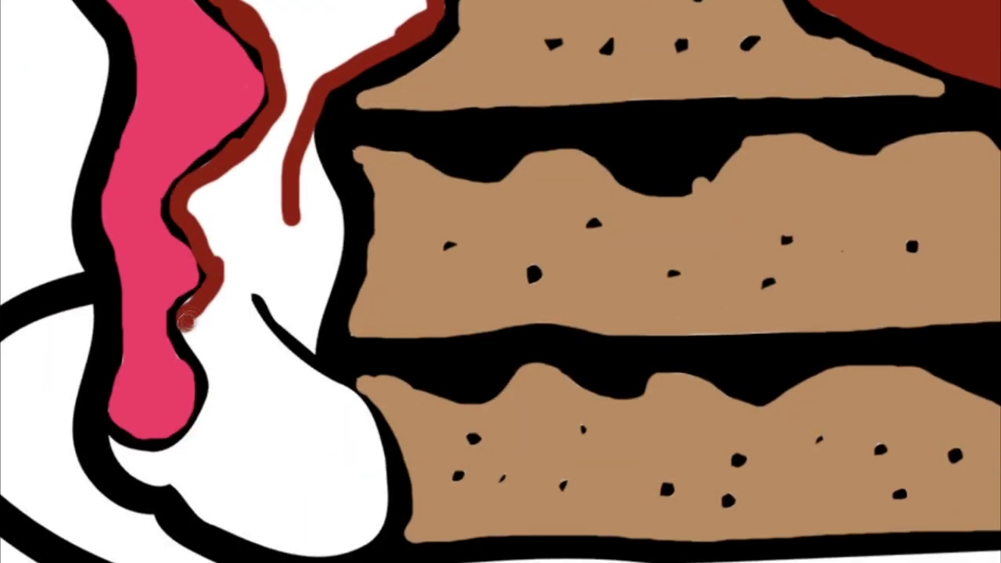
left_click_drag(192, 332, 148, 457)
mouse_move(190, 501)
left_mouse_down()
mouse_move(375, 540)
mouse_move(262, 321)
mouse_move(317, 347)
mouse_move(335, 227)
mouse_move(313, 129)
mouse_move(192, 367)
mouse_move(204, 187)
mouse_move(223, 217)
left_mouse_up()
scroll(501, 282, "up", 5)
Step: Paint dark red over the white patches left of the sponge and the upper drip
left_click_drag(321, 150, 254, 249)
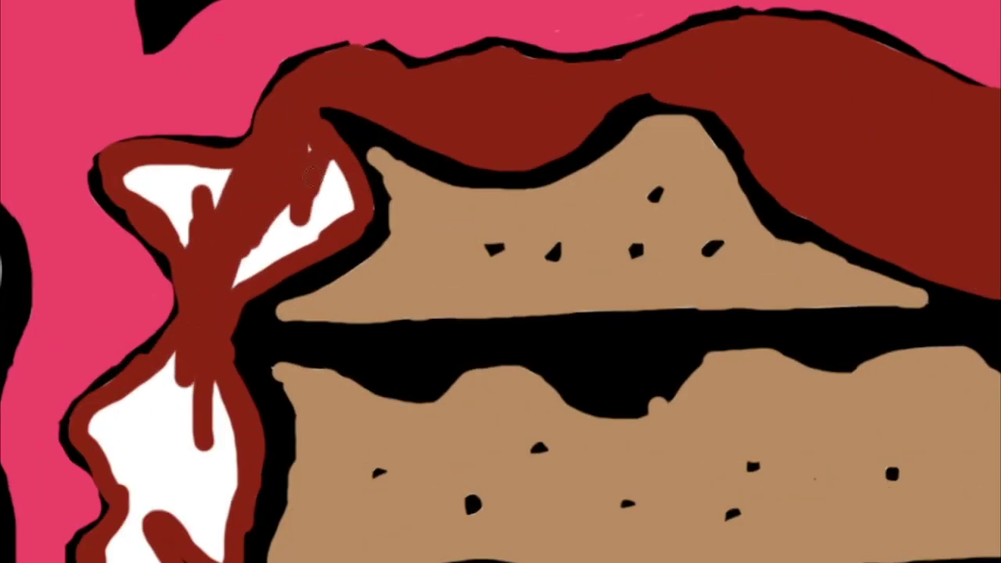
left_click_drag(313, 235, 242, 270)
left_click_drag(202, 207, 168, 168)
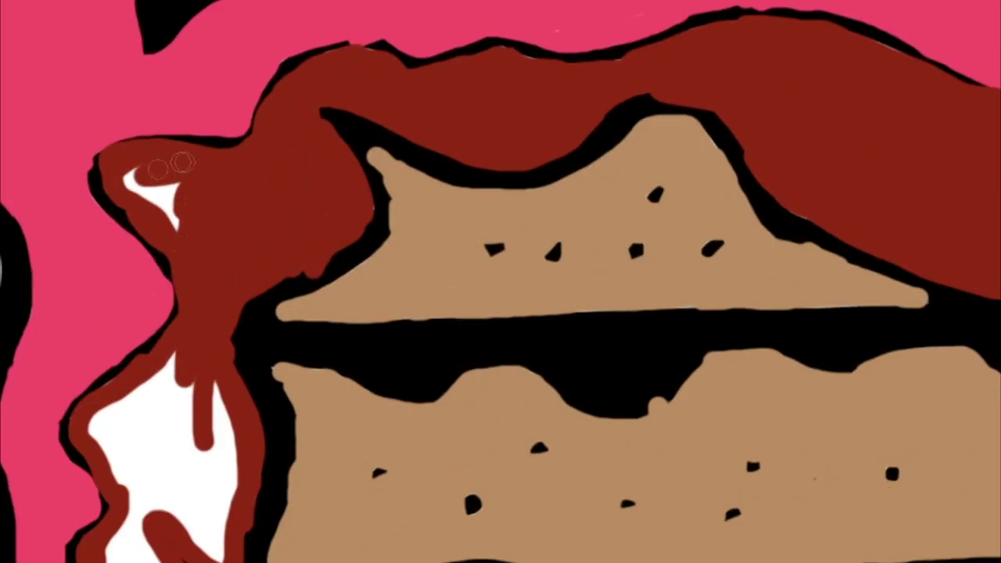
scroll(501, 282, "down", 4)
left_click_drag(156, 204, 118, 345)
left_click_drag(148, 234, 203, 289)
mouse_move(231, 234)
left_mouse_down()
mouse_move(217, 373)
mouse_move(130, 272)
mouse_move(205, 362)
mouse_move(129, 438)
mouse_move(156, 500)
left_mouse_up()
Step: Cover the rest of the left drip in dark red until no white remains
scroll(51, 444, "down", 3)
left_click_drag(51, 444, 102, 470)
mouse_move(223, 348)
left_mouse_down()
mouse_move(289, 469)
mouse_move(149, 495)
left_mouse_up()
mouse_move(188, 345)
left_mouse_down()
mouse_move(266, 493)
mouse_move(235, 508)
left_mouse_up()
mouse_move(164, 359)
left_mouse_down()
mouse_move(141, 470)
mouse_move(242, 376)
mouse_move(227, 500)
left_mouse_up()
left_click_drag(227, 453, 195, 501)
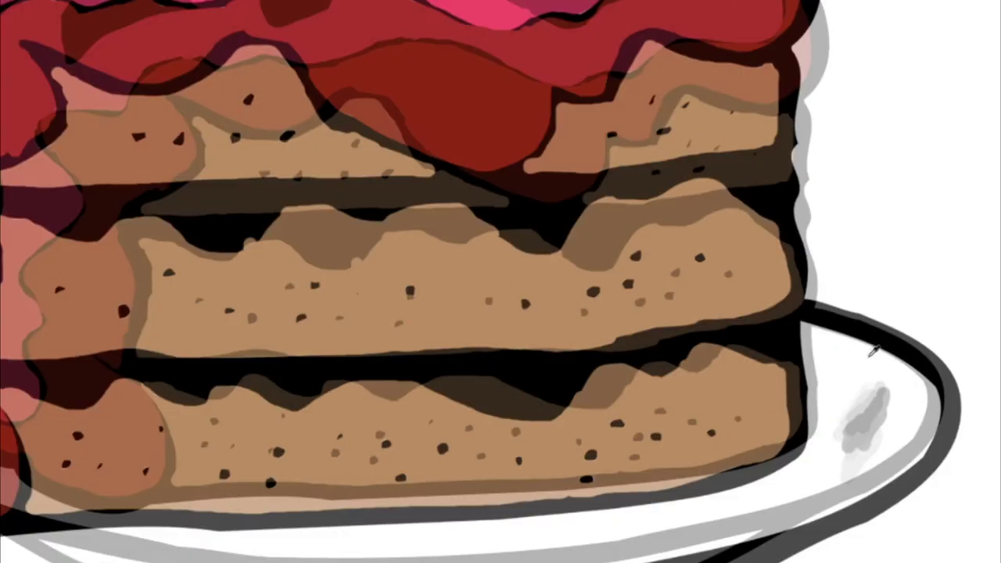
Step: Shade the plate rim and the area beneath the cake grey
left_click_drag(799, 322, 841, 341)
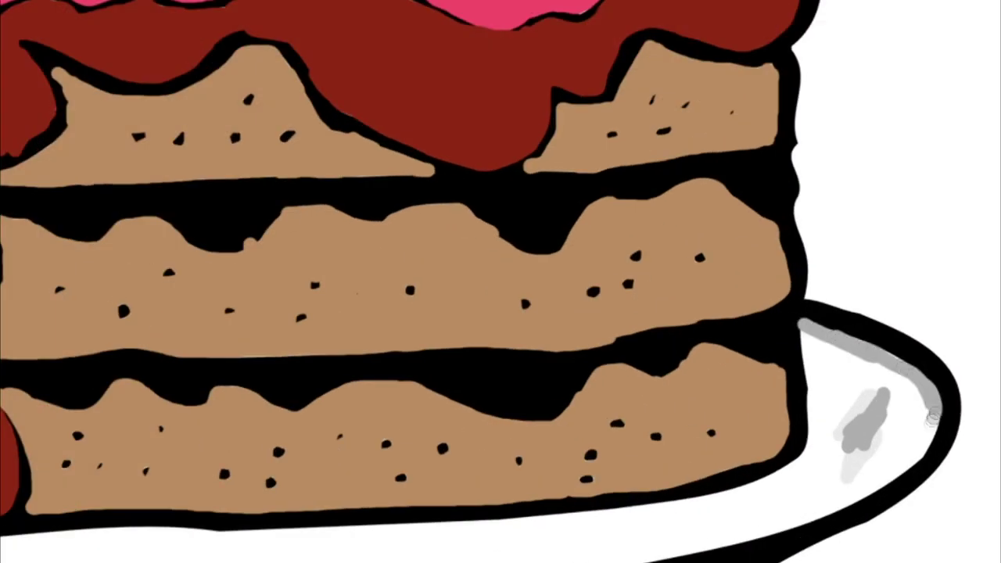
mouse_move(839, 502)
left_mouse_down()
mouse_move(808, 343)
mouse_move(575, 395)
left_mouse_up()
scroll(866, 381, "down", 3)
left_click_drag(414, 406, 157, 414)
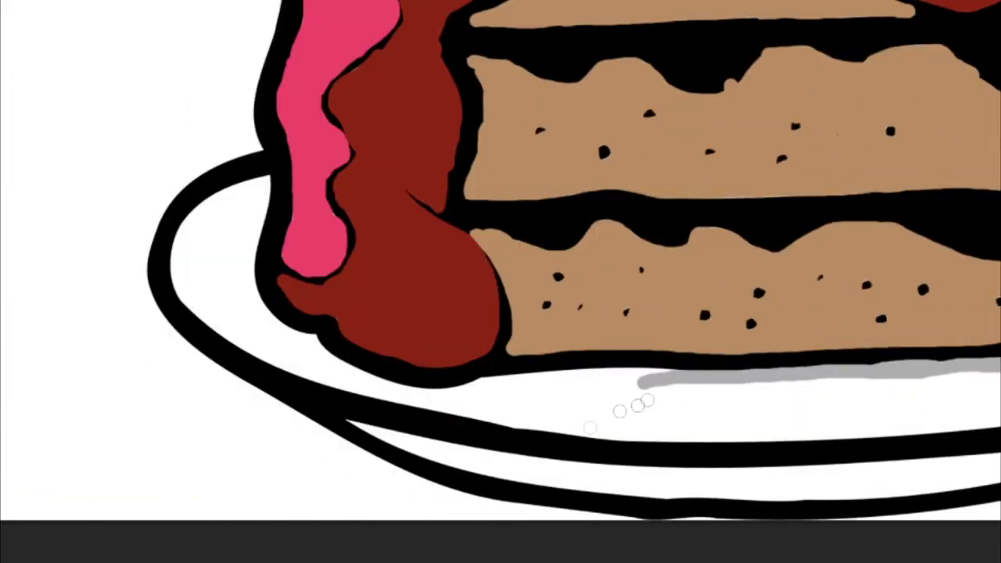
left_click_drag(636, 377, 439, 394)
left_click_drag(309, 338, 266, 180)
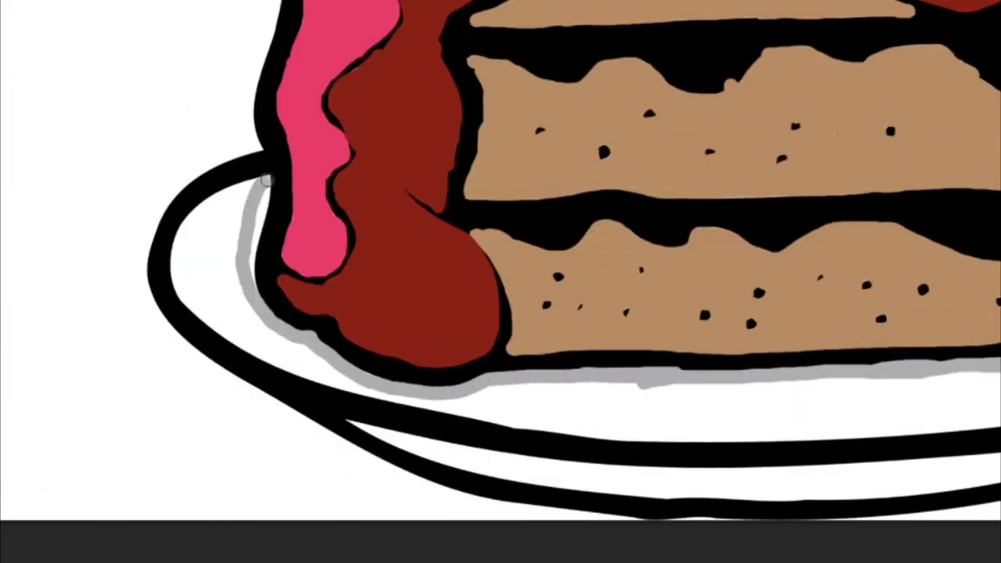
mouse_move(194, 321)
left_mouse_down()
mouse_move(438, 403)
mouse_move(814, 411)
mouse_move(758, 396)
mouse_move(554, 398)
mouse_move(954, 409)
mouse_move(689, 431)
mouse_move(845, 413)
left_mouse_up()
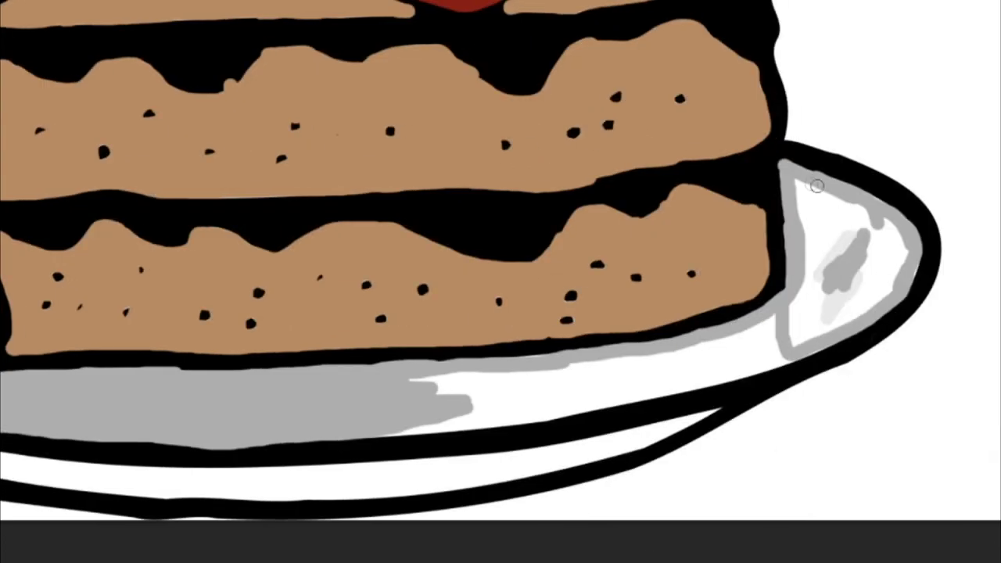
Step: Fill the plate's front band, right edge and left edge grey
mouse_move(794, 305)
left_mouse_down()
mouse_move(406, 384)
mouse_move(682, 364)
mouse_move(817, 322)
left_mouse_up()
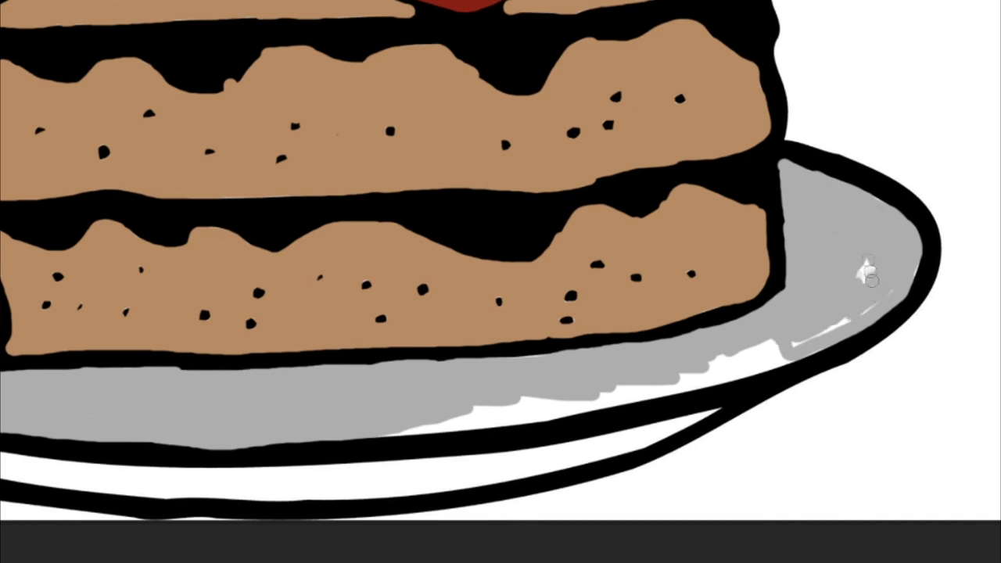
mouse_move(836, 330)
left_mouse_down()
mouse_move(766, 368)
mouse_move(548, 410)
left_mouse_up()
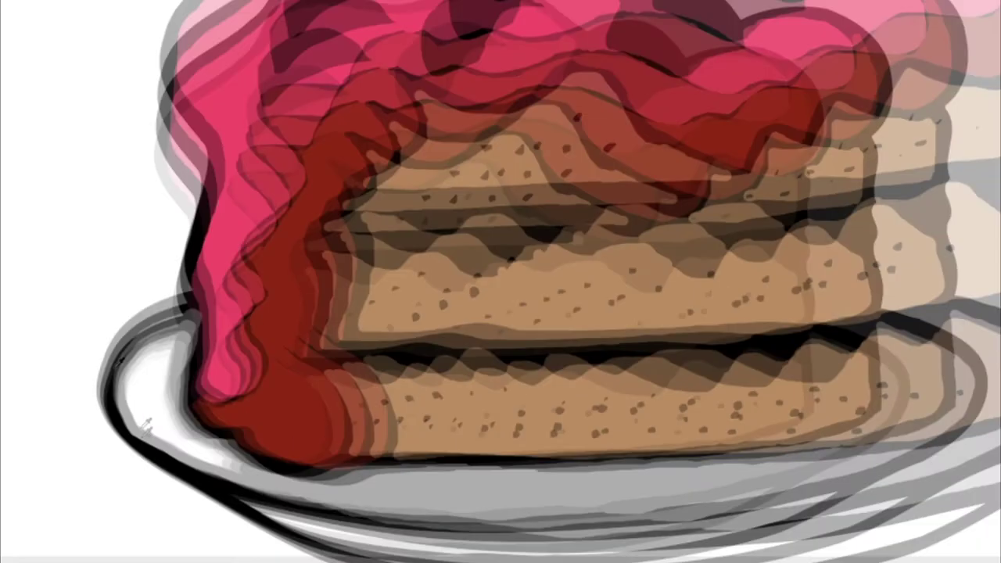
mouse_move(219, 321)
left_mouse_down()
mouse_move(201, 469)
mouse_move(231, 552)
mouse_move(164, 344)
mouse_move(196, 532)
left_mouse_up()
left_click_drag(180, 462, 251, 555)
scroll(350, 400, "down", 5)
scroll(350, 401, "down", 5)
Step: Brush grey strokes across the lower plate's bottom highlight
mouse_move(778, 481)
left_mouse_down()
mouse_move(391, 528)
mouse_move(86, 504)
left_mouse_up()
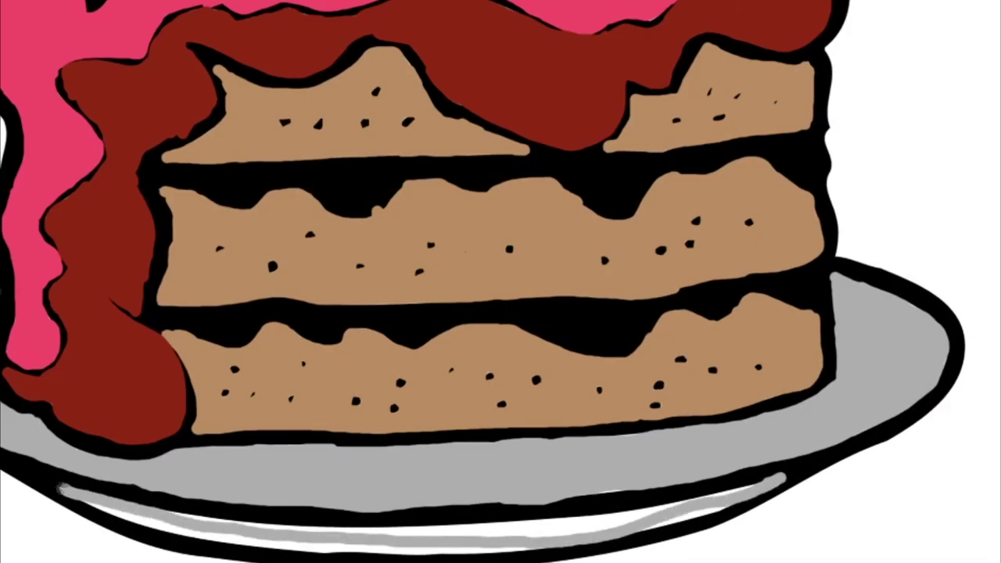
scroll(94, 509, "up", 3)
left_click_drag(203, 501, 783, 504)
scroll(704, 506, "down", 3)
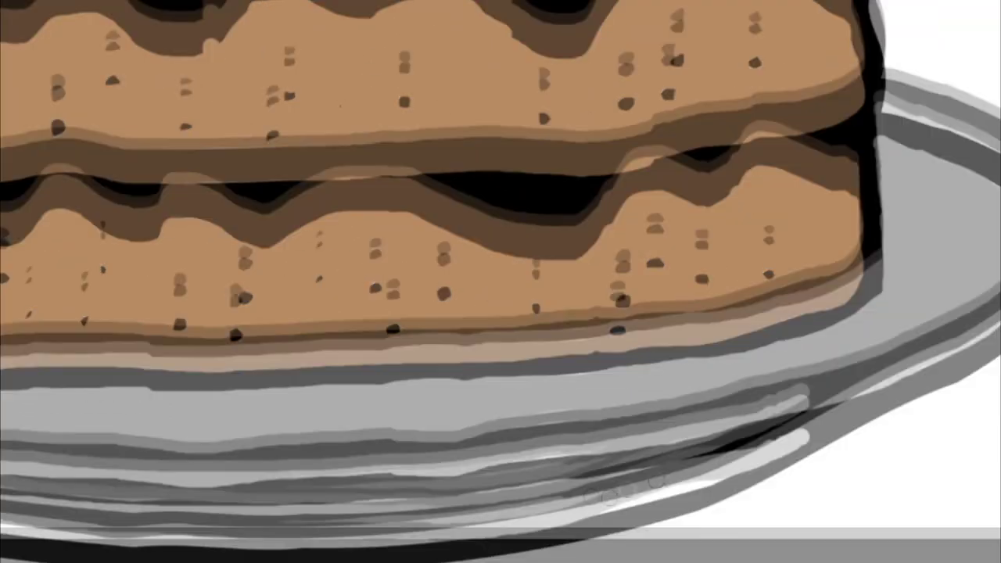
scroll(704, 469, "down", 1)
left_click_drag(720, 438, 403, 488)
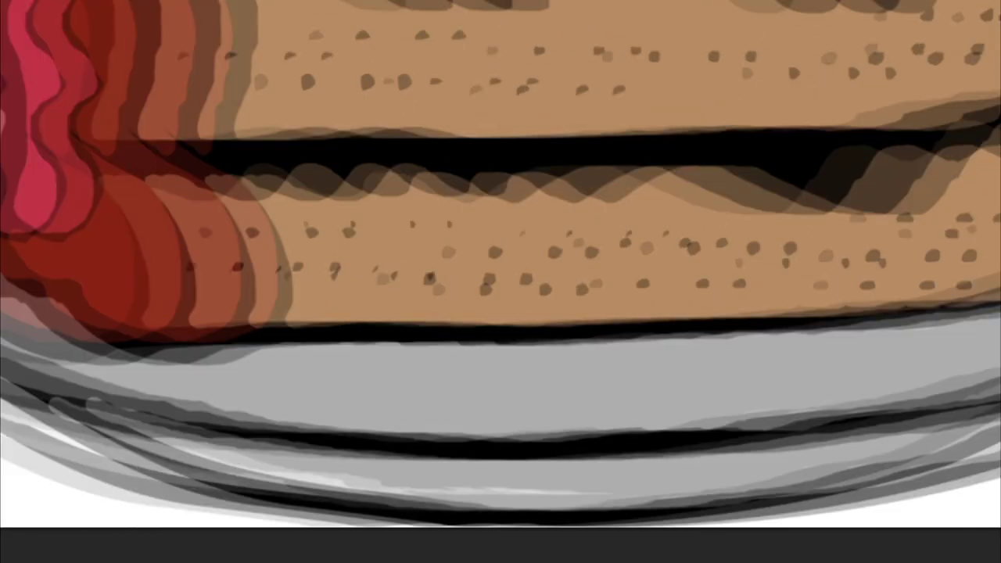